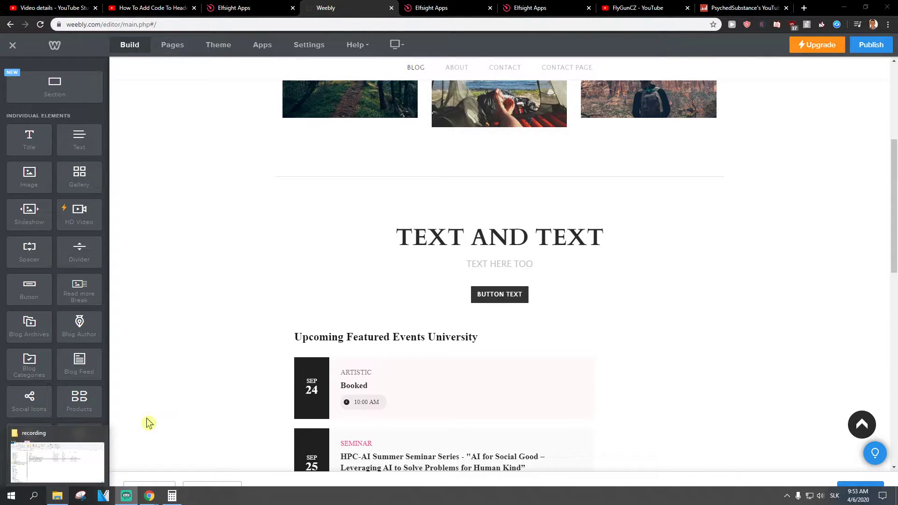
Step: Scroll the Weebly blog page past its event calendar, then switch to the YouTube tutorial's description
{"action": "scroll", "coordinate": [237, 335], "scroll_direction": "down", "scroll_amount": 4}
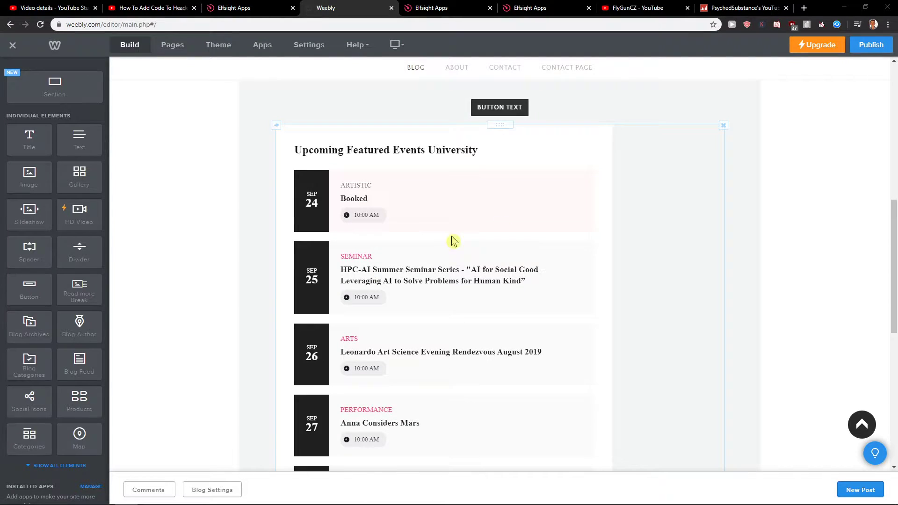
{"action": "scroll", "coordinate": [375, 262], "scroll_direction": "down", "scroll_amount": 3}
{"action": "scroll", "coordinate": [223, 284], "scroll_direction": "down", "scroll_amount": 2}
{"action": "scroll", "coordinate": [224, 283], "scroll_direction": "down", "scroll_amount": 2}
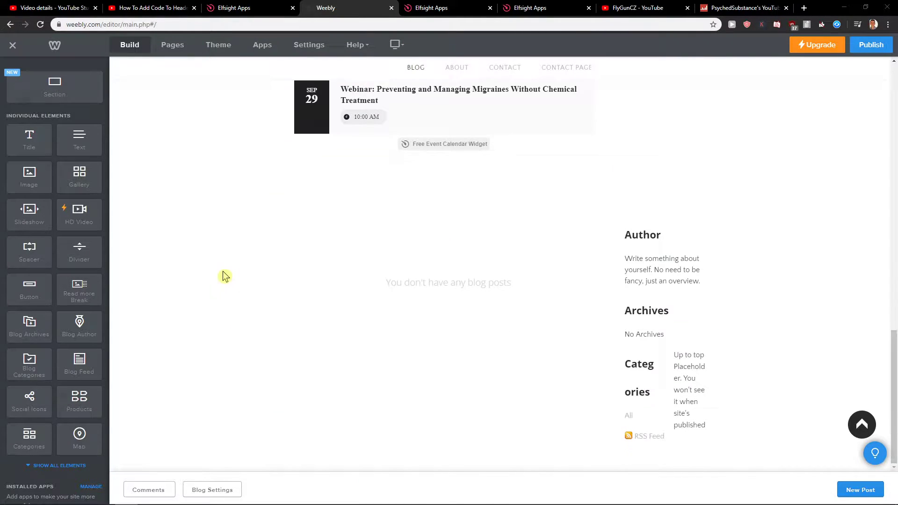
{"action": "left_click", "coordinate": [192, 10]}
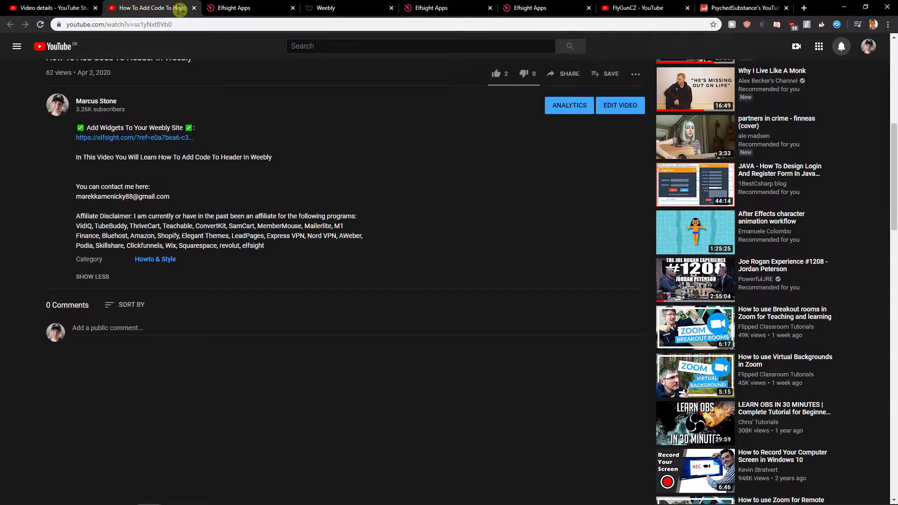
Step: Follow the Elfsight link from the description and log in to the account's applications dashboard
{"action": "left_click", "coordinate": [157, 139]}
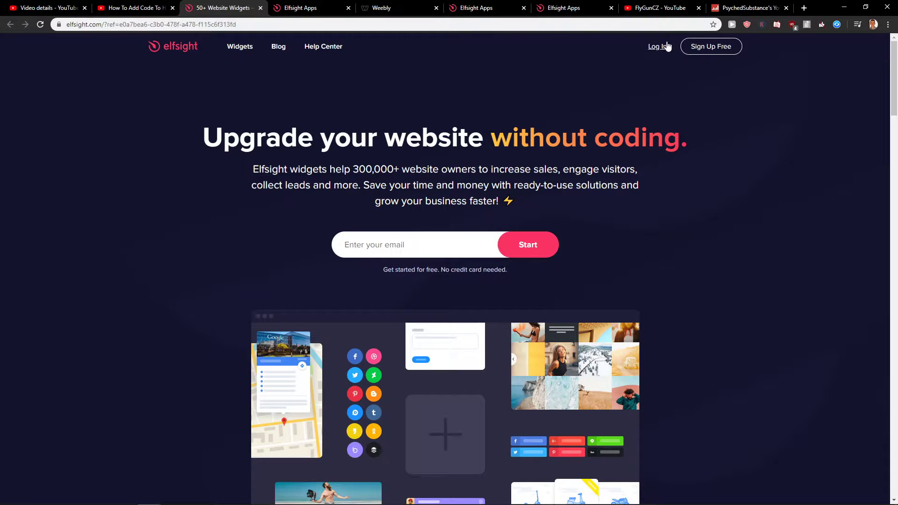
{"action": "middle_click", "coordinate": [703, 50]}
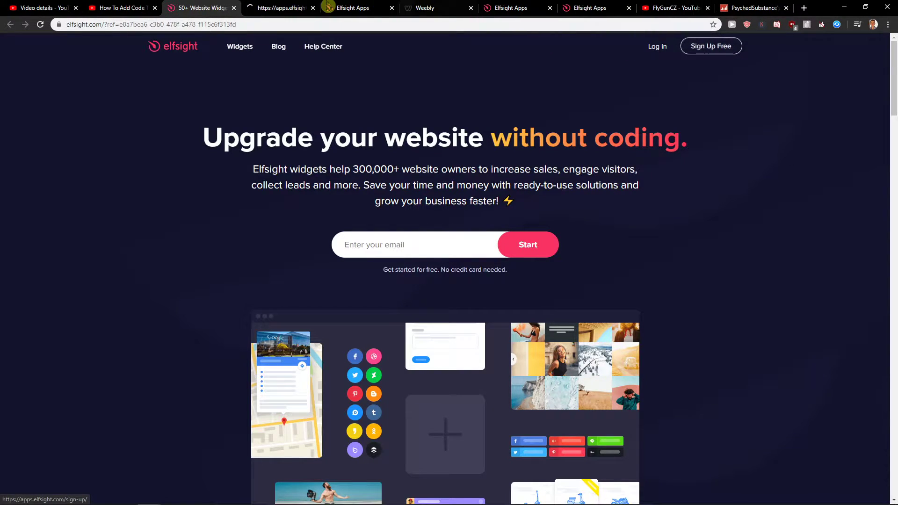
{"action": "left_click", "coordinate": [306, 8]}
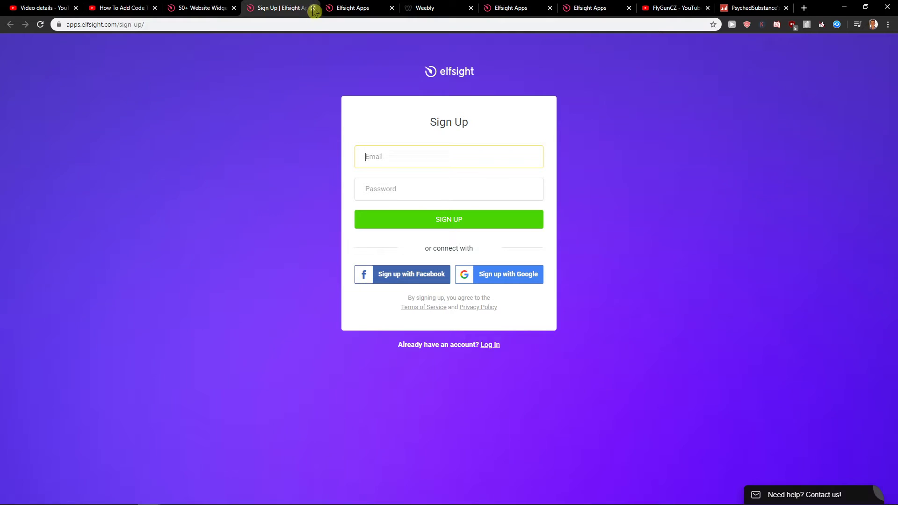
{"action": "left_click", "coordinate": [313, 8]}
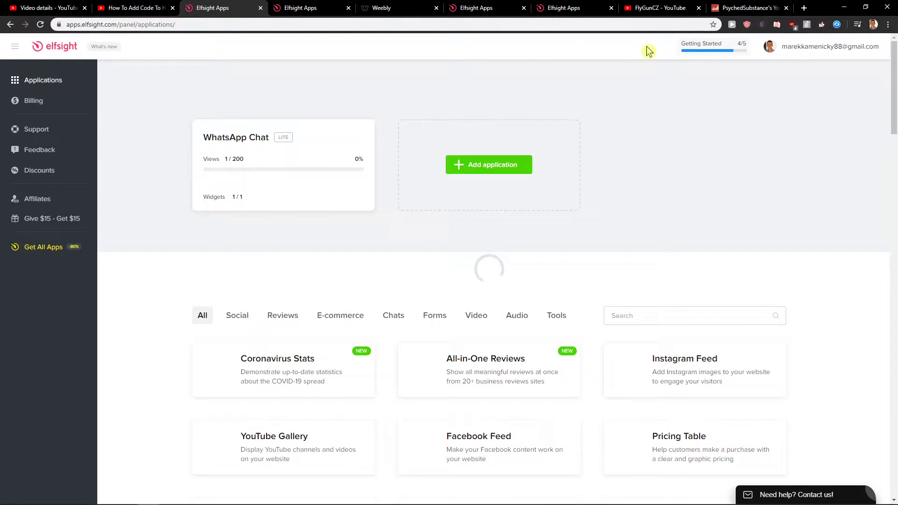
Step: Search the Elfsight apps for 'booking' and create a new Form Builder widget
{"action": "left_click", "coordinate": [662, 317]}
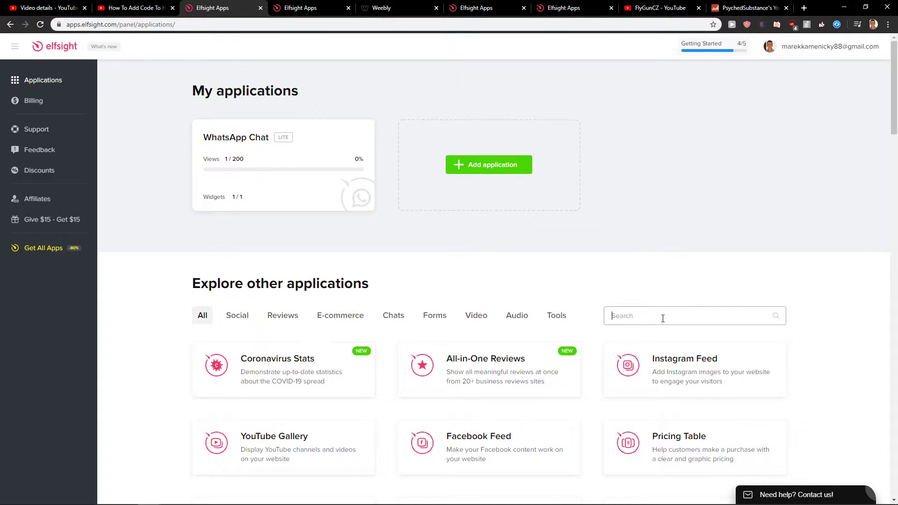
{"action": "type", "text": "booking"}
{"action": "scroll", "coordinate": [604, 318], "scroll_direction": "down", "scroll_amount": 1}
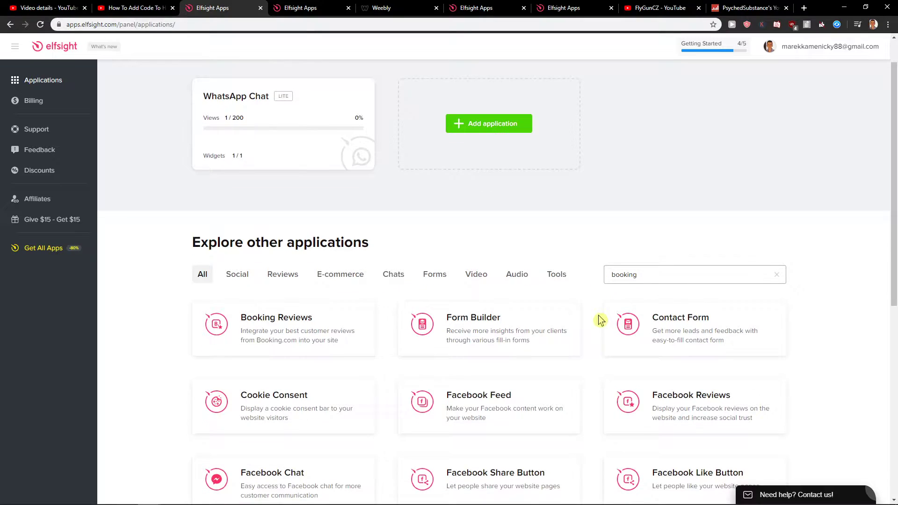
{"action": "mouse_move", "coordinate": [489, 323]}
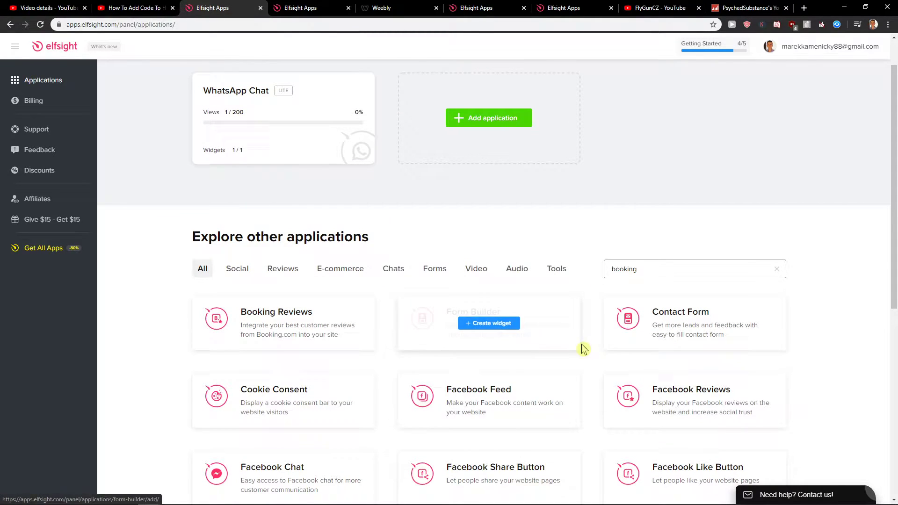
{"action": "left_click", "coordinate": [543, 330]}
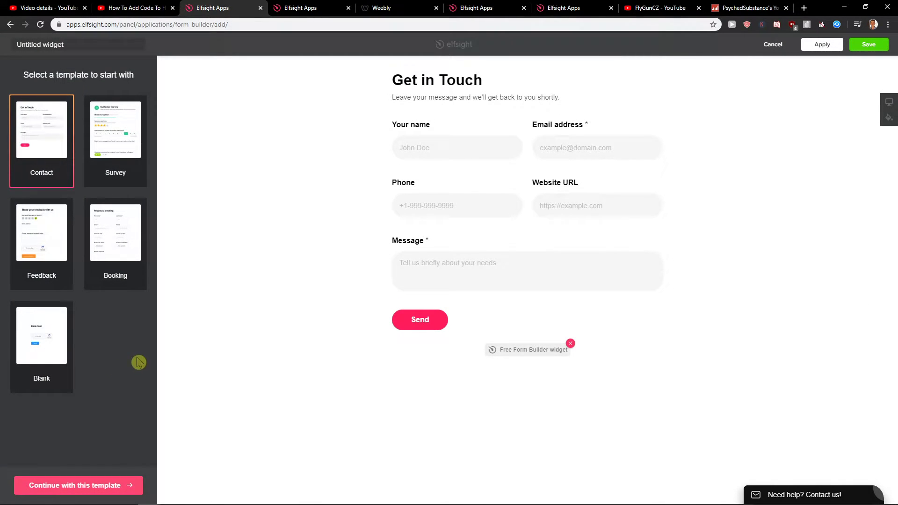
Step: Choose the Booking template and continue with the 'Request a booking' form
{"action": "left_click", "coordinate": [136, 280]}
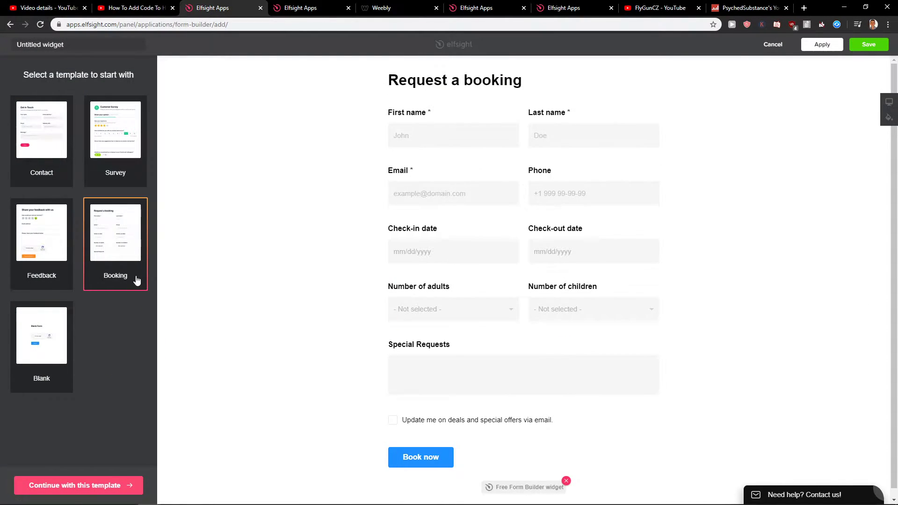
{"action": "left_click_drag", "start_coordinate": [377, 77], "coordinate": [571, 88]}
{"action": "left_click", "coordinate": [575, 89]}
{"action": "left_click", "coordinate": [74, 483]}
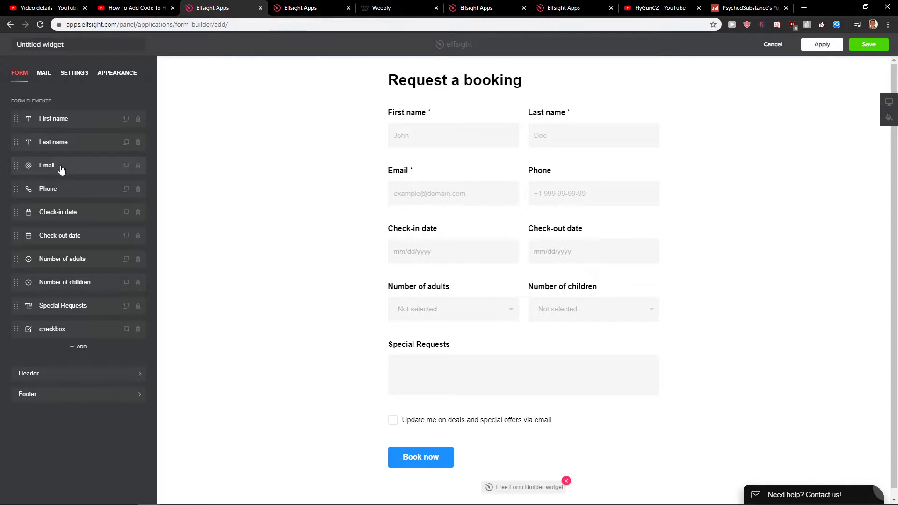
Step: Inspect the Email field settings and the Number of adults options 1 to 10
{"action": "mouse_move", "coordinate": [16, 173]}
{"action": "left_mouse_down"}
{"action": "mouse_move", "coordinate": [21, 191]}
{"action": "mouse_move", "coordinate": [20, 162]}
{"action": "left_mouse_up"}
{"action": "left_click", "coordinate": [57, 166]}
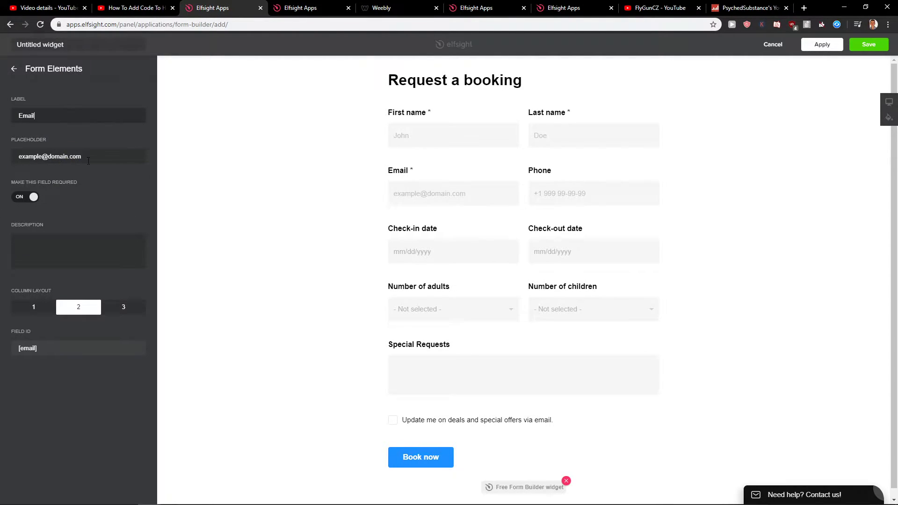
{"action": "left_click", "coordinate": [119, 159]}
{"action": "left_click", "coordinate": [12, 70]}
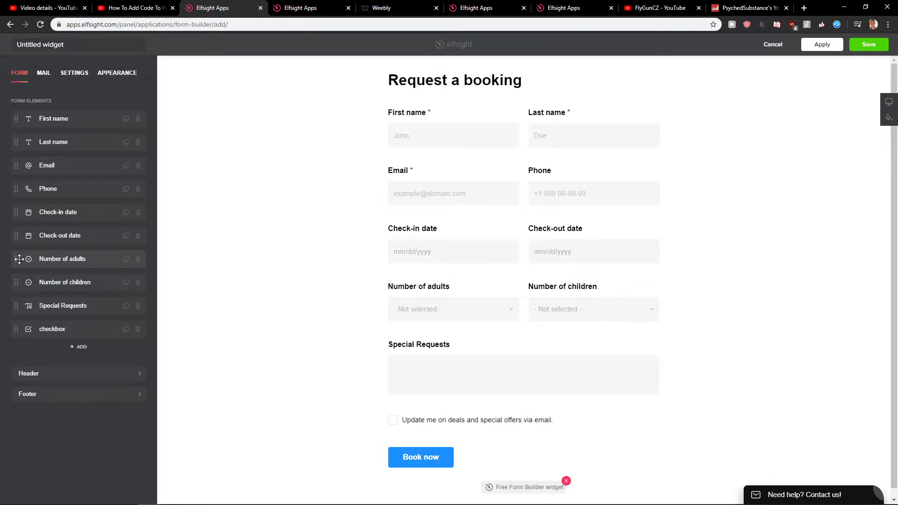
{"action": "left_click", "coordinate": [56, 263]}
{"action": "left_click_drag", "start_coordinate": [31, 199], "coordinate": [59, 318]}
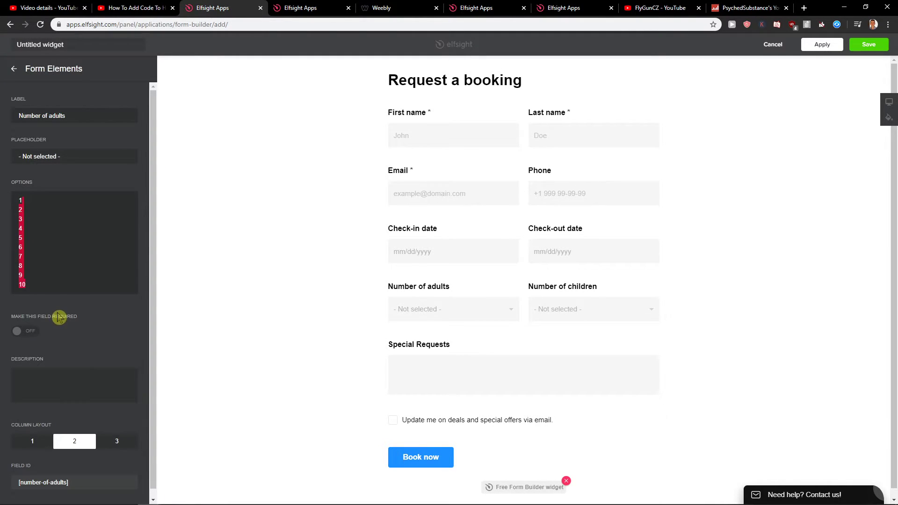
{"action": "left_click", "coordinate": [13, 70]}
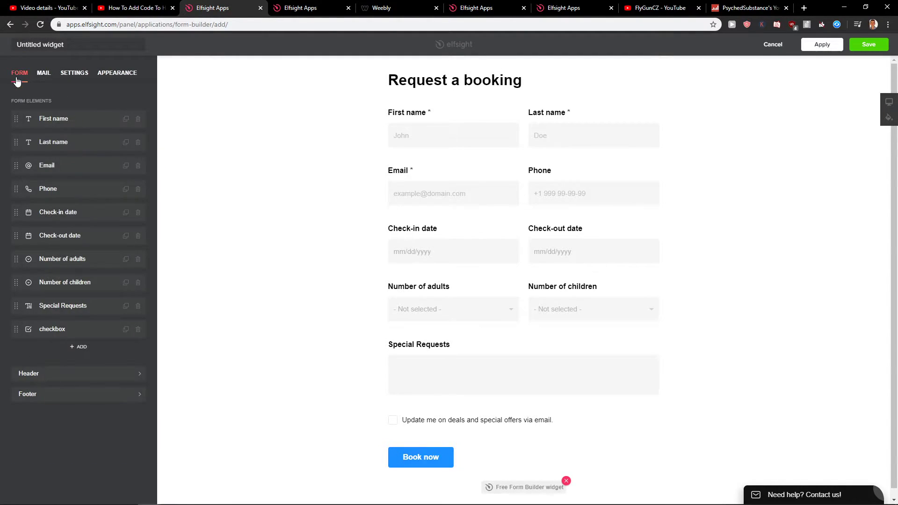
Step: Review the form's Mail notifications and Action After Submit settings
{"action": "left_click", "coordinate": [47, 73]}
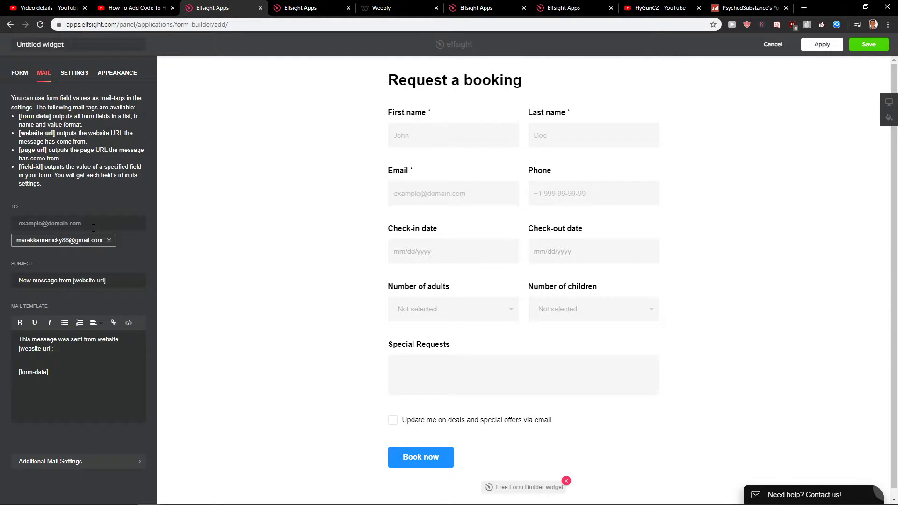
{"action": "left_click", "coordinate": [73, 75]}
{"action": "left_click", "coordinate": [97, 112]}
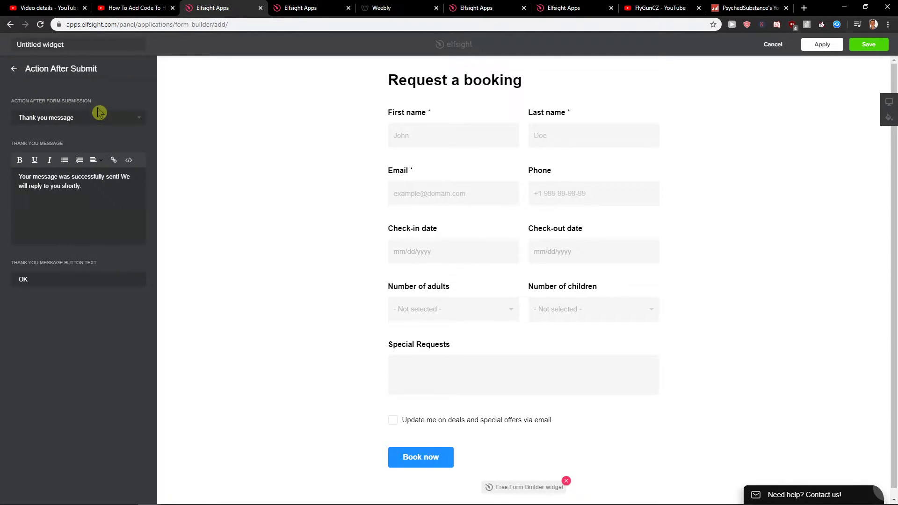
{"action": "left_click", "coordinate": [12, 70]}
Step: Try Boxed and Floating appearance layouts, leaving the form on Default
{"action": "left_click", "coordinate": [117, 73]}
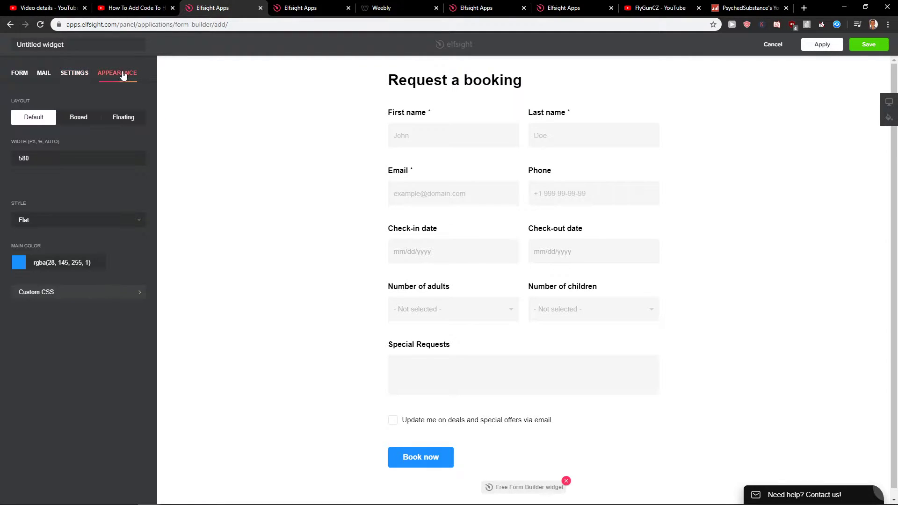
{"action": "left_click", "coordinate": [91, 122]}
{"action": "left_click", "coordinate": [34, 118]}
{"action": "left_click", "coordinate": [87, 119]}
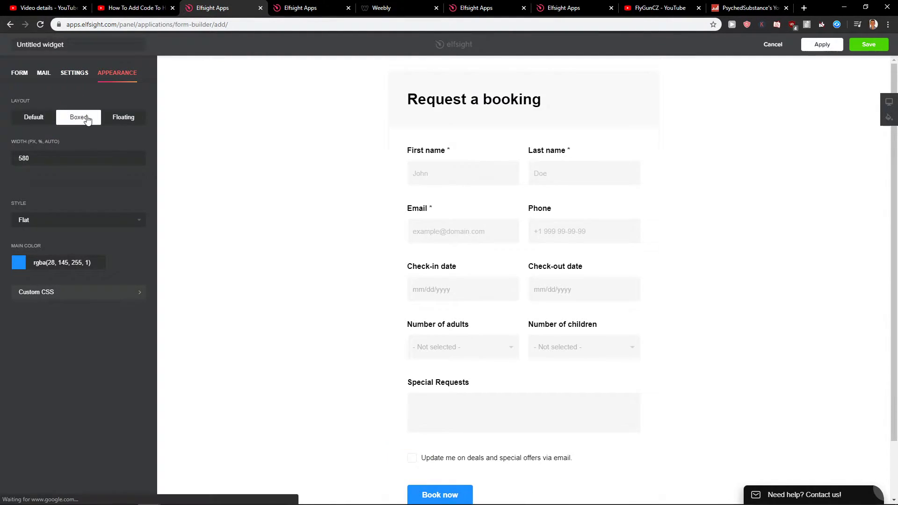
{"action": "left_click", "coordinate": [125, 118]}
{"action": "left_click", "coordinate": [47, 120]}
{"action": "left_click", "coordinate": [117, 120]}
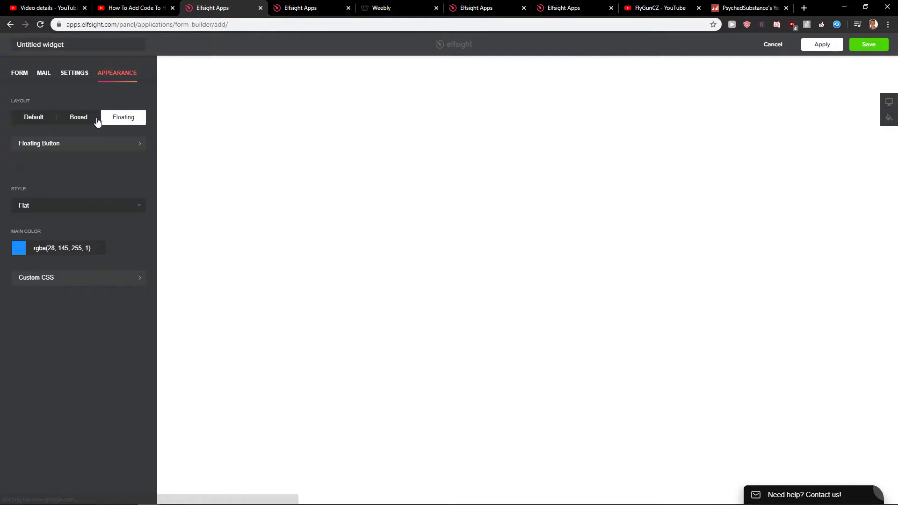
{"action": "left_click", "coordinate": [32, 118]}
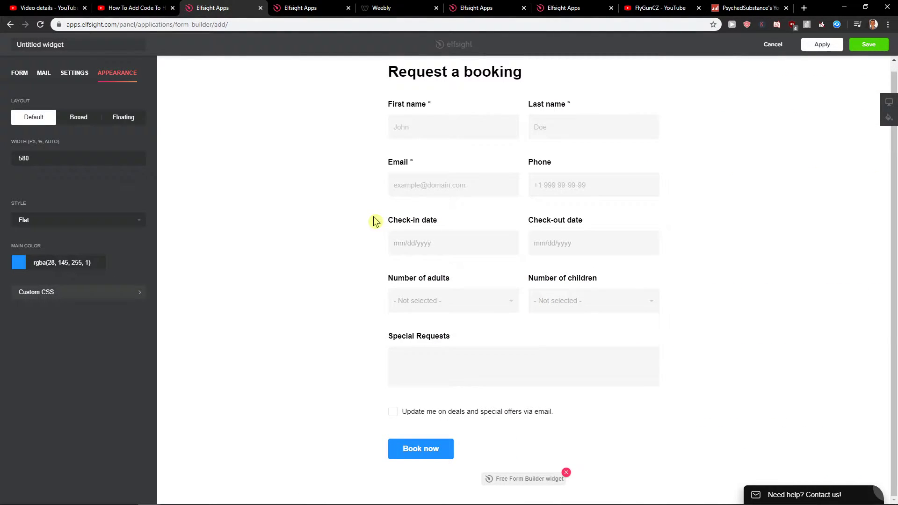
Step: Save the booking form widget and compare single-app and All Apps Pack pricing
{"action": "left_click", "coordinate": [878, 48]}
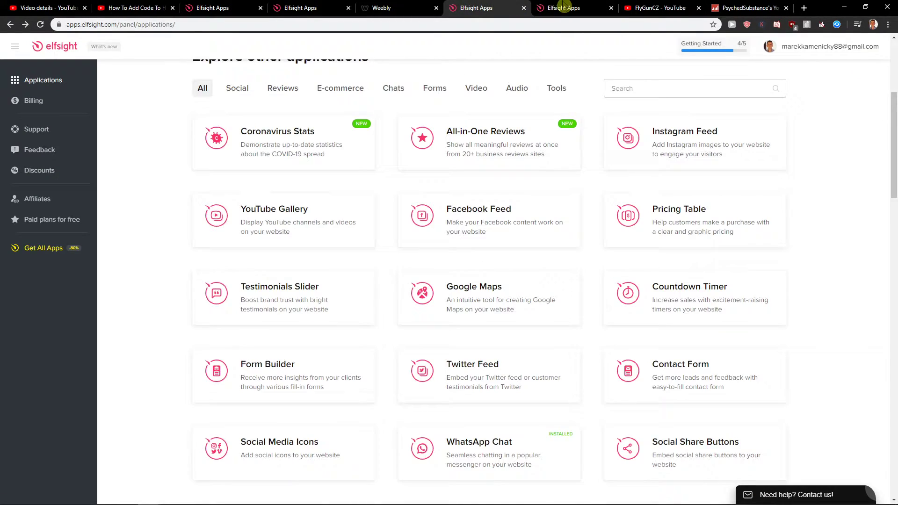
{"action": "left_click_drag", "start_coordinate": [567, 7], "coordinate": [311, 7]}
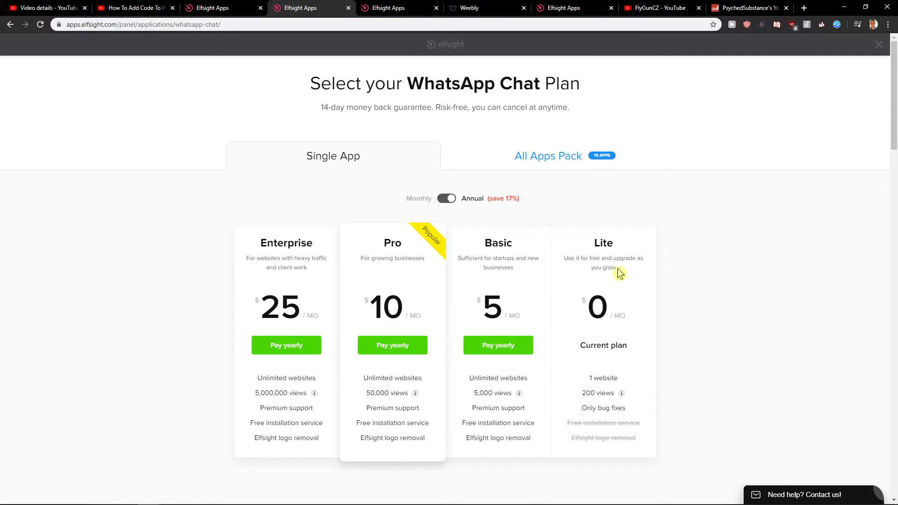
{"action": "scroll", "coordinate": [626, 256], "scroll_direction": "down", "scroll_amount": 2}
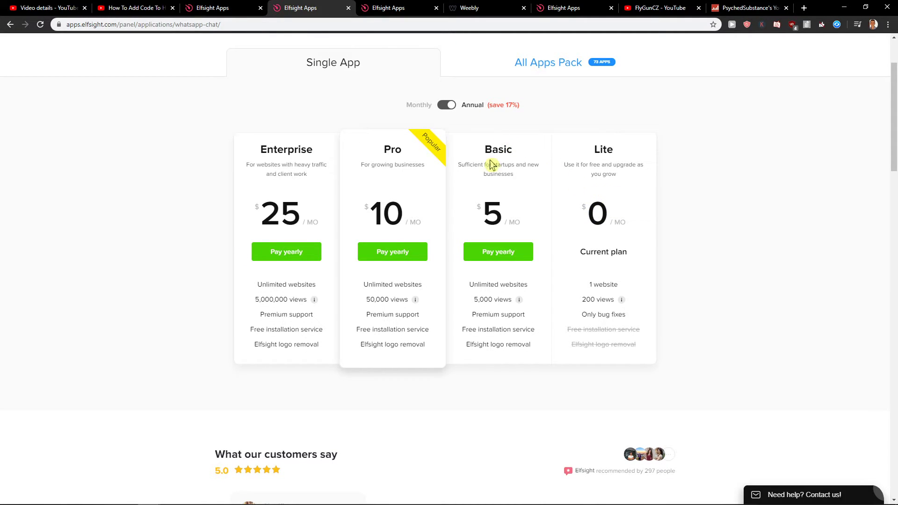
{"action": "left_click", "coordinate": [547, 68]}
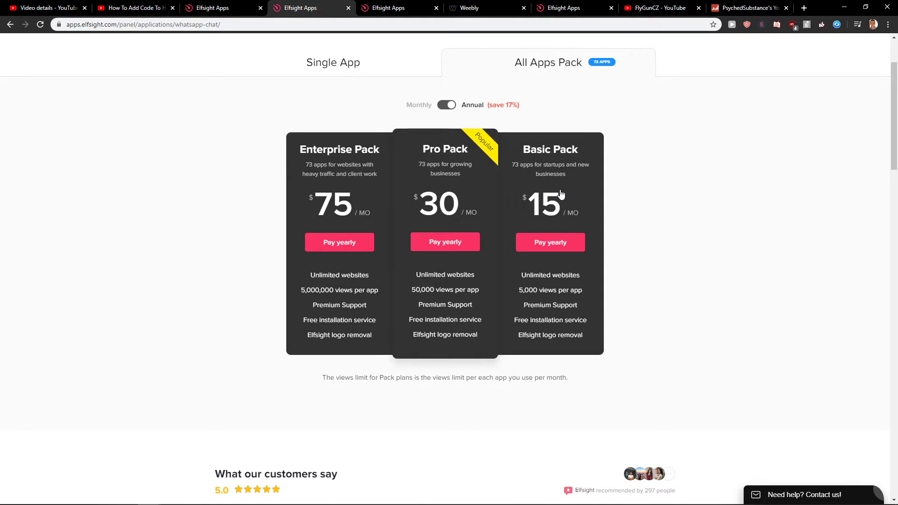
{"action": "left_click", "coordinate": [360, 73]}
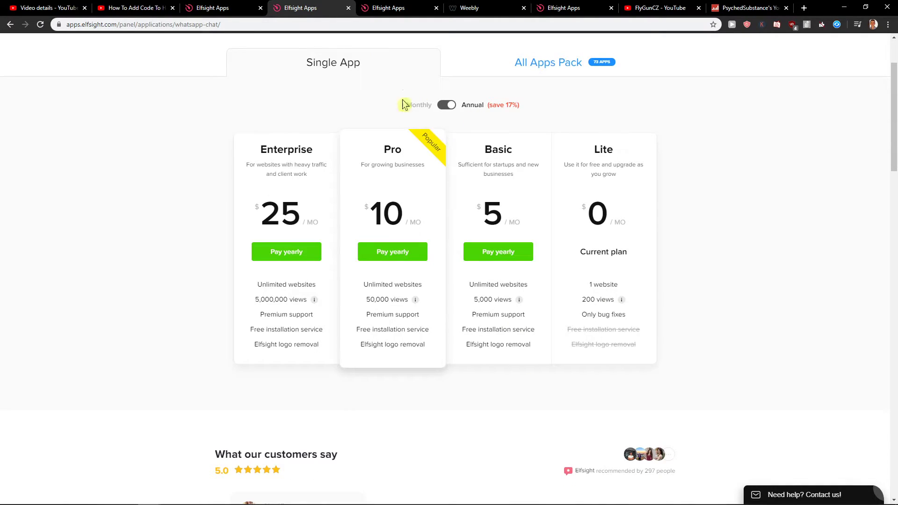
Step: Copy the widget's embed code and return to the Weebly site editor
{"action": "left_click", "coordinate": [250, 7]}
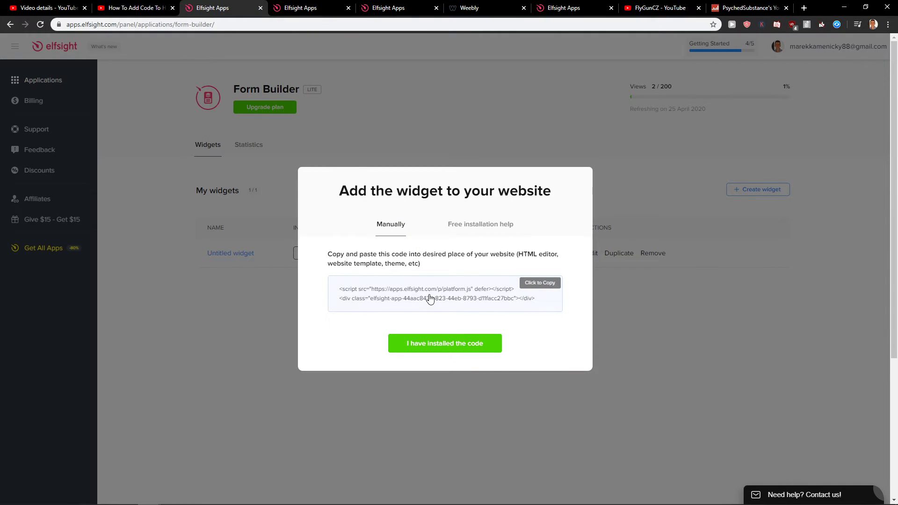
{"action": "left_click", "coordinate": [430, 300]}
{"action": "left_click", "coordinate": [469, 8]}
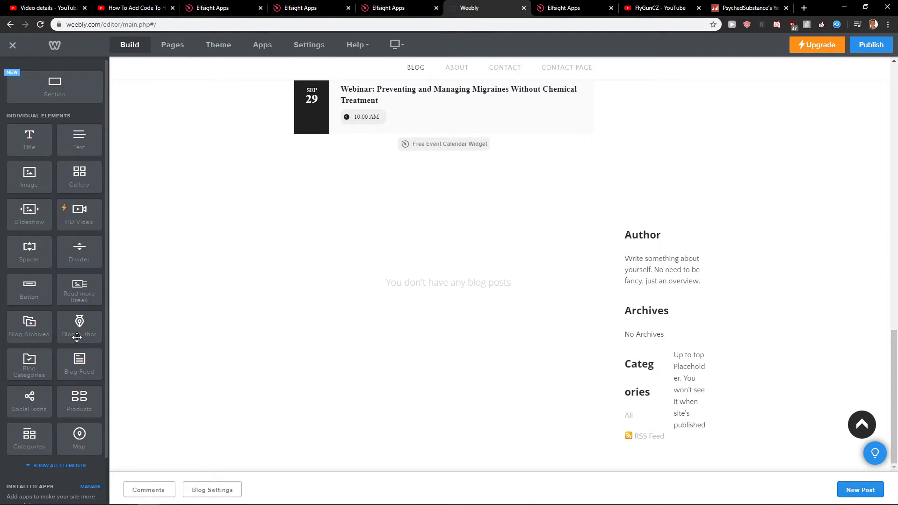
Step: Place an Embed Code element below the event calendar and paste the Elfsight code into its custom HTML
{"action": "left_click", "coordinate": [47, 465]}
{"action": "scroll", "coordinate": [52, 369], "scroll_direction": "down", "scroll_amount": 2}
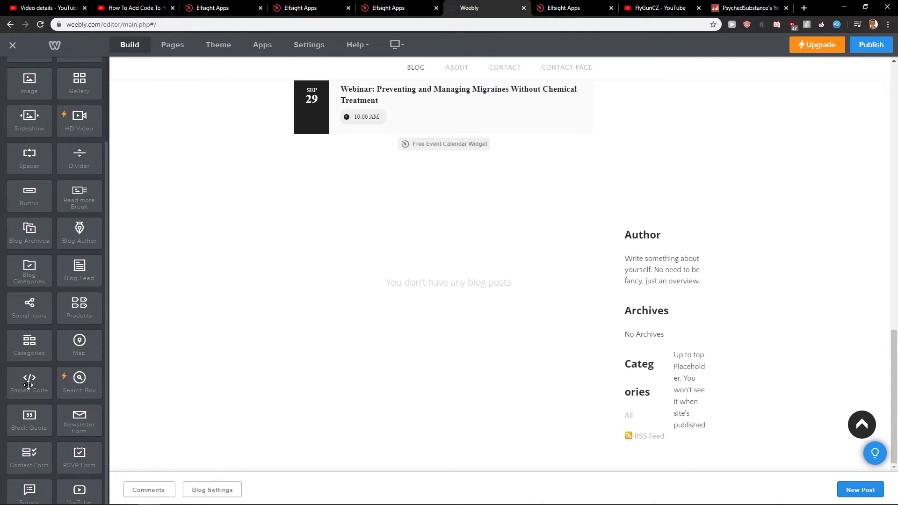
{"action": "left_click_drag", "start_coordinate": [29, 381], "coordinate": [429, 188]}
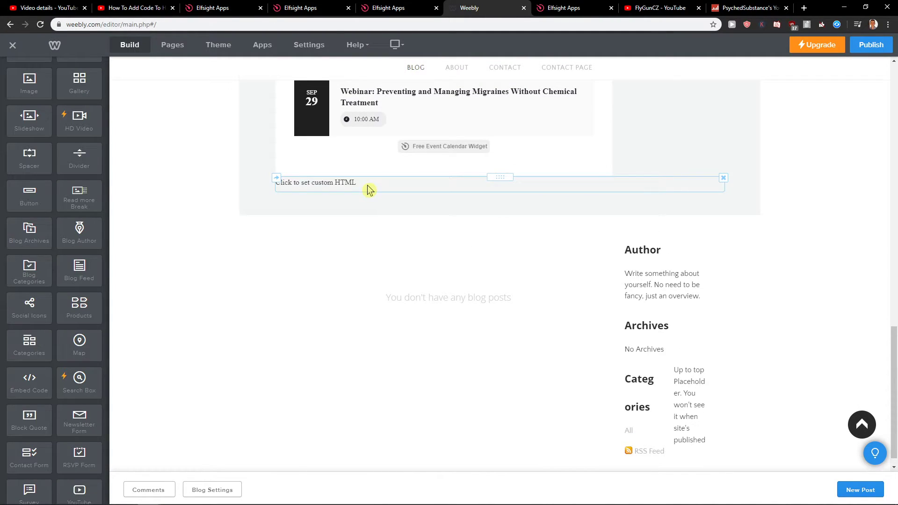
{"action": "left_click", "coordinate": [368, 188]}
{"action": "left_click", "coordinate": [502, 236]}
{"action": "type", "text": "<script src=\"https://apps.elfsight.com/p/platform.js\" defer></script> <div class=\"elfsight-app-44aac843-b823-44eb-8793-d11facc27bbc\"></div>"}
{"action": "left_click", "coordinate": [399, 299]}
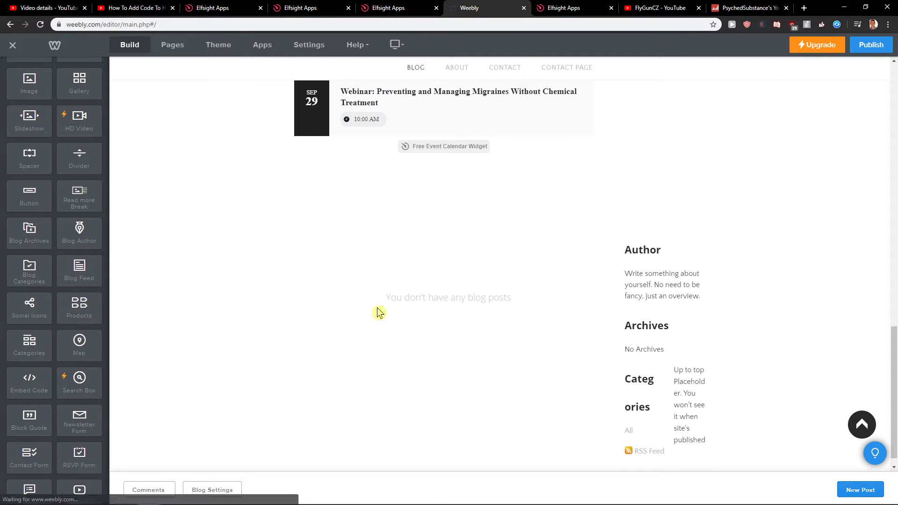
{"action": "scroll", "coordinate": [286, 293], "scroll_direction": "down", "scroll_amount": 2}
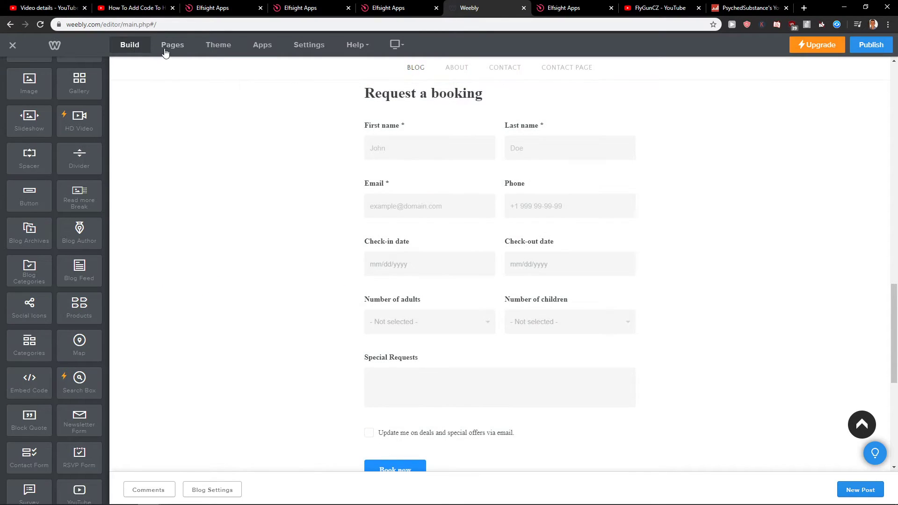
Step: Browse the Pages menu, scroll through the embedded booking form, then return to Elfsight's Form Builder tab
{"action": "left_click", "coordinate": [169, 46]}
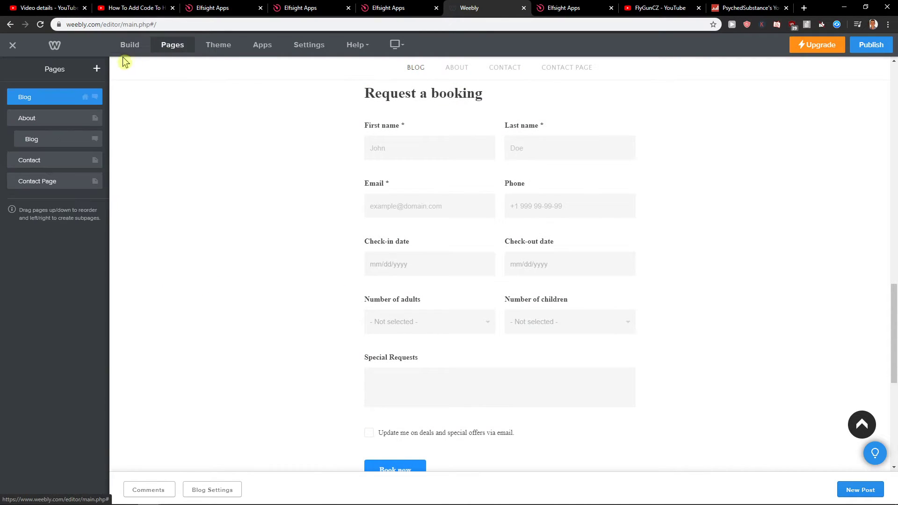
{"action": "left_click", "coordinate": [97, 69]}
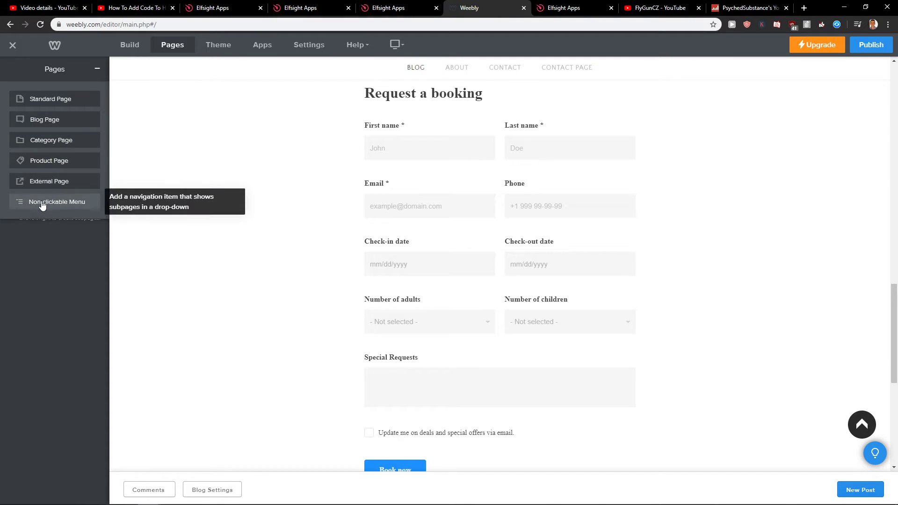
{"action": "scroll", "coordinate": [313, 262], "scroll_direction": "down", "scroll_amount": 2}
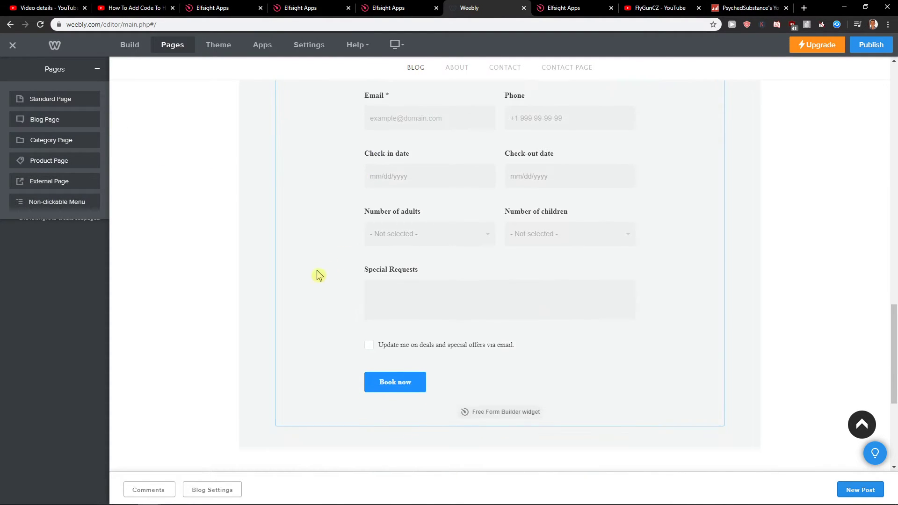
{"action": "scroll", "coordinate": [280, 299], "scroll_direction": "down", "scroll_amount": 3}
{"action": "scroll", "coordinate": [276, 301], "scroll_direction": "up", "scroll_amount": 2}
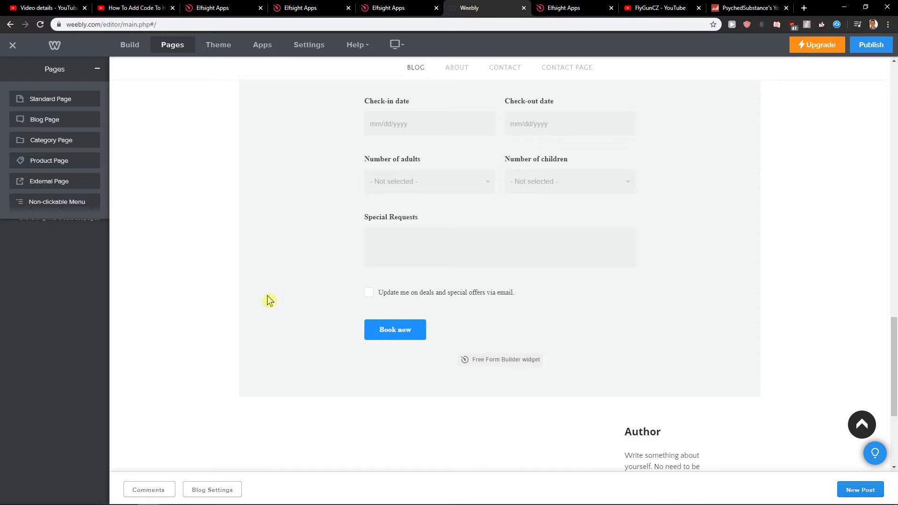
{"action": "scroll", "coordinate": [268, 297], "scroll_direction": "up", "scroll_amount": 2}
{"action": "scroll", "coordinate": [262, 306], "scroll_direction": "up", "scroll_amount": 5}
{"action": "scroll", "coordinate": [259, 311], "scroll_direction": "down", "scroll_amount": 4}
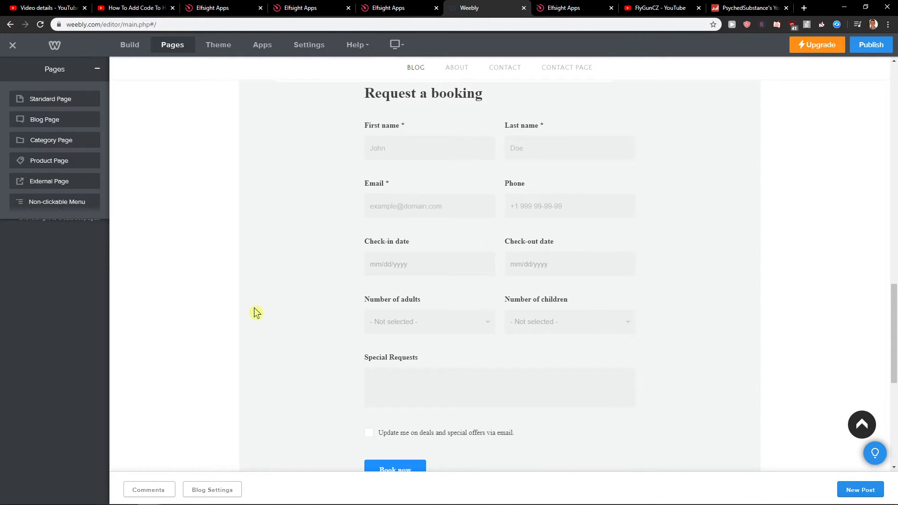
{"action": "scroll", "coordinate": [247, 307], "scroll_direction": "down", "scroll_amount": 4}
{"action": "scroll", "coordinate": [203, 310], "scroll_direction": "up", "scroll_amount": 4}
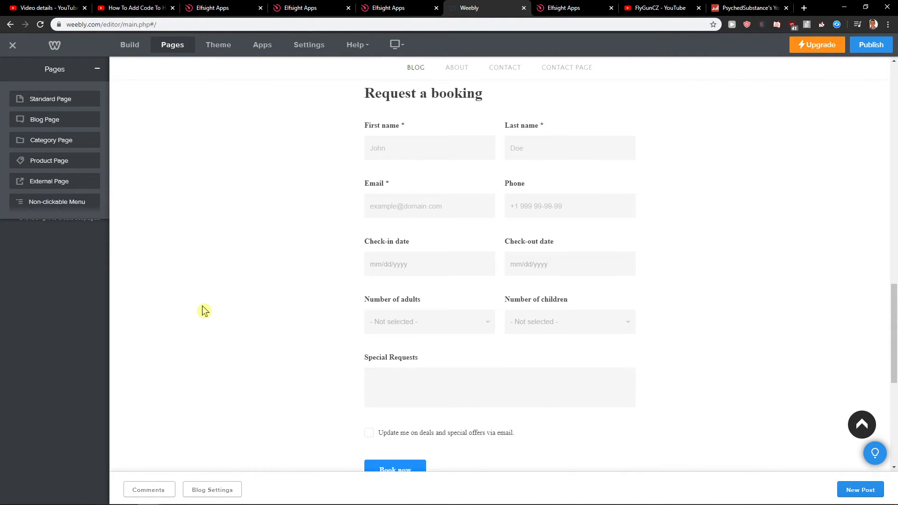
{"action": "scroll", "coordinate": [202, 310], "scroll_direction": "up", "scroll_amount": 3}
{"action": "scroll", "coordinate": [202, 309], "scroll_direction": "down", "scroll_amount": 3}
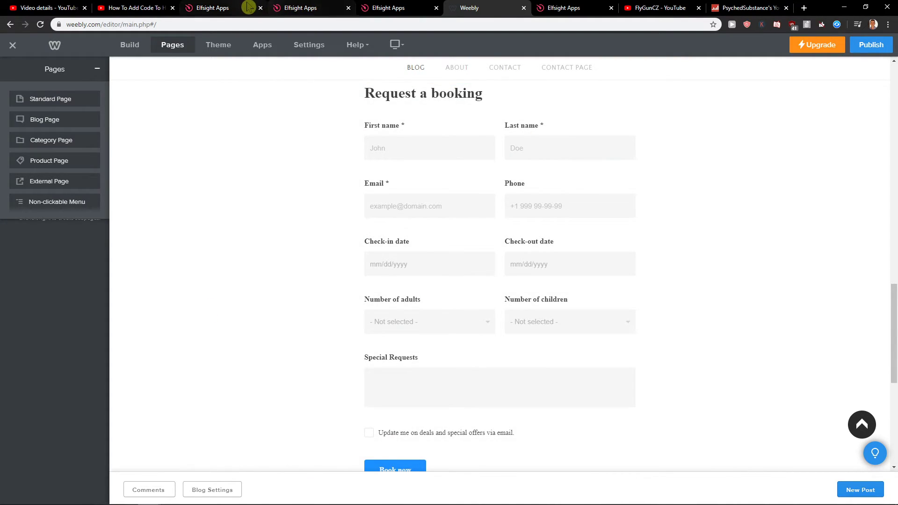
{"action": "left_click", "coordinate": [248, 8]}
Step: Close the embed code dialog and go to the Elfsight applications dashboard
{"action": "left_click", "coordinate": [263, 76]}
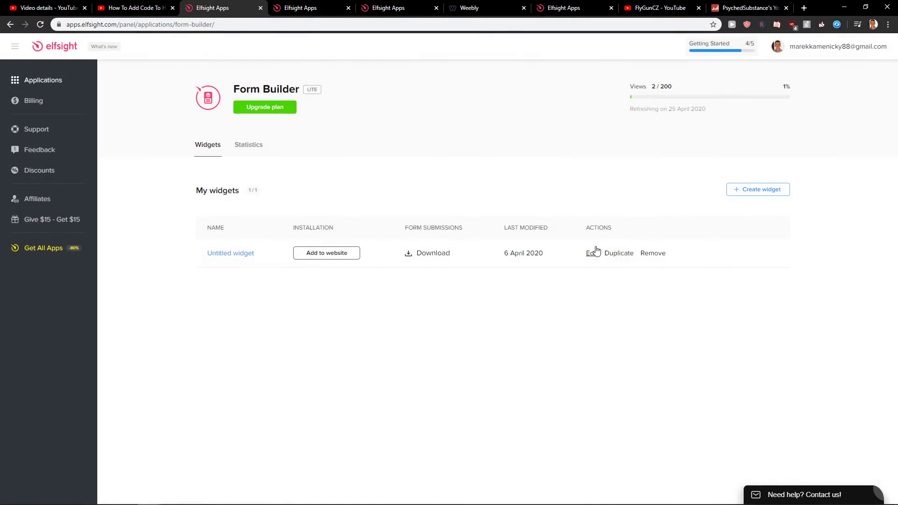
{"action": "left_click", "coordinate": [652, 253]}
{"action": "left_click", "coordinate": [51, 82]}
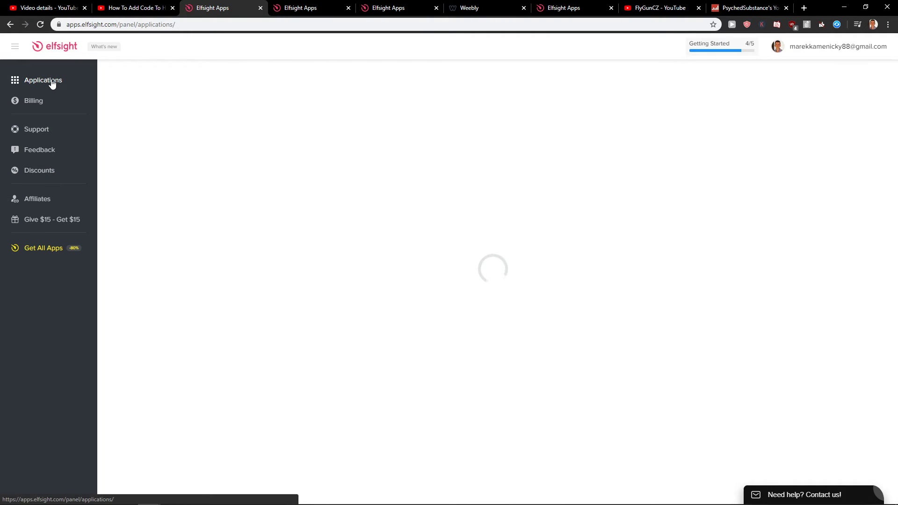
{"action": "scroll", "coordinate": [190, 246], "scroll_direction": "down", "scroll_amount": 3}
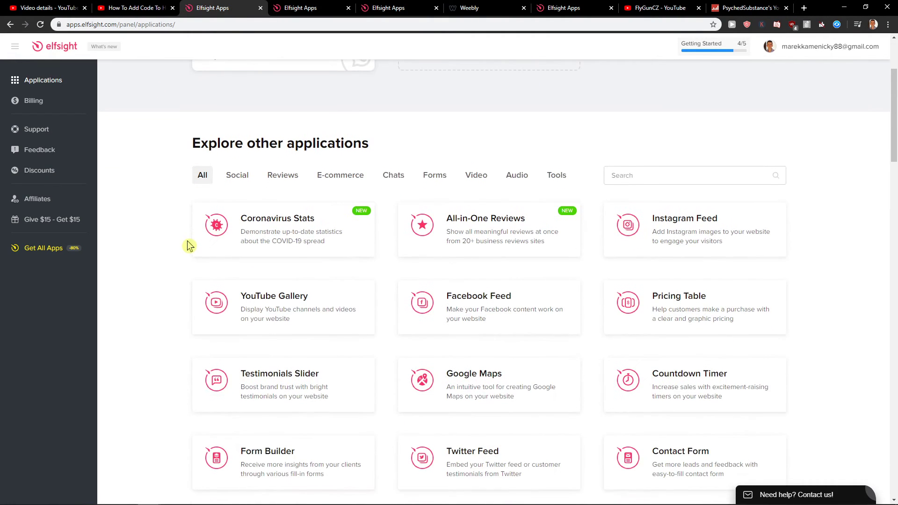
{"action": "scroll", "coordinate": [184, 242], "scroll_direction": "down", "scroll_amount": 3}
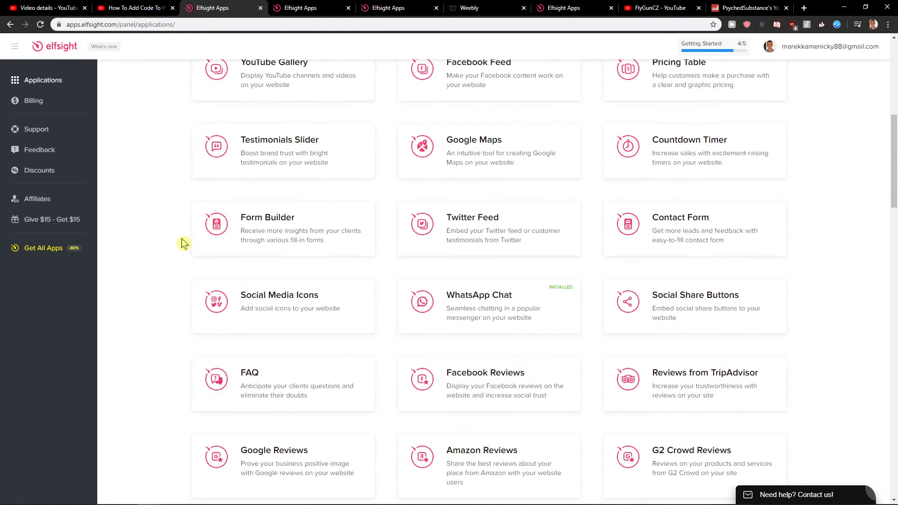
{"action": "scroll", "coordinate": [183, 241], "scroll_direction": "down", "scroll_amount": 4}
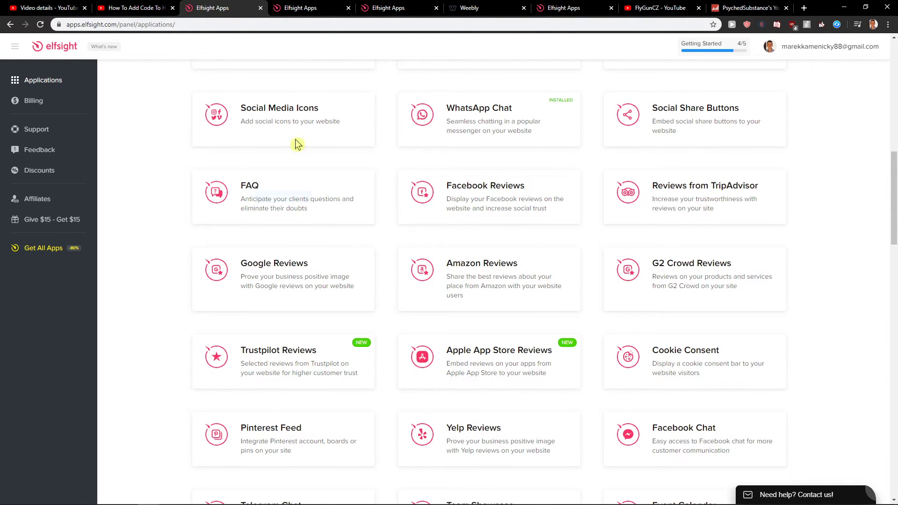
Step: Close the duplicate Elfsight tab, confirming Leave, and the two extra YouTube tabs
{"action": "left_click", "coordinate": [496, 8]}
{"action": "left_click", "coordinate": [556, 6]}
{"action": "left_click", "coordinate": [412, 6]}
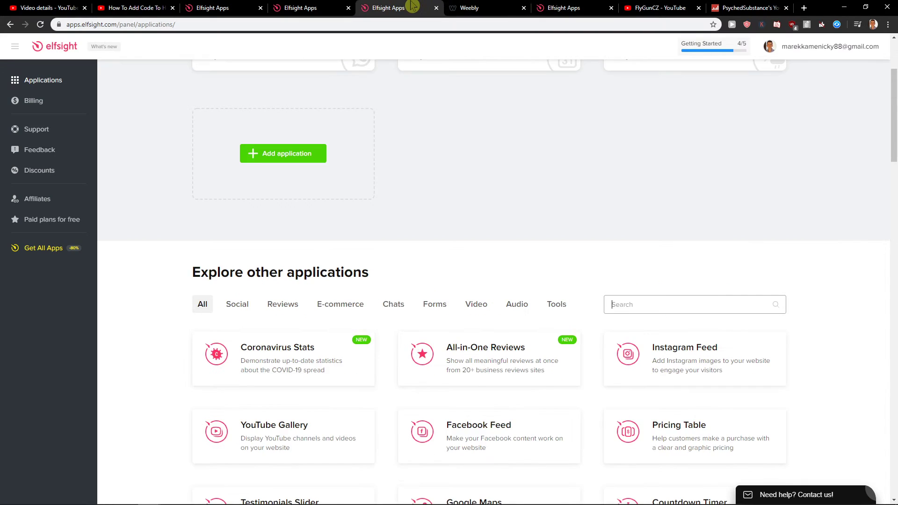
{"action": "left_click", "coordinate": [561, 8]}
{"action": "left_click", "coordinate": [482, 8]}
{"action": "left_click", "coordinate": [564, 8]}
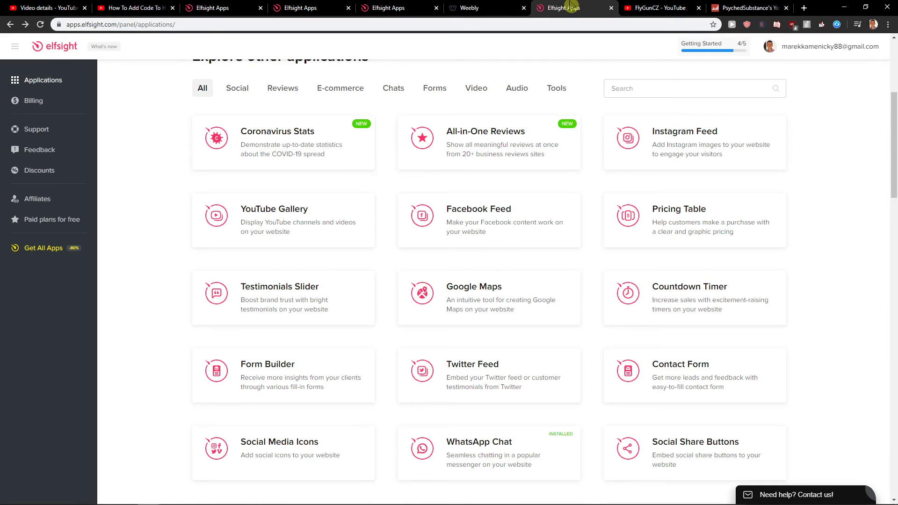
{"action": "left_click", "coordinate": [612, 7]}
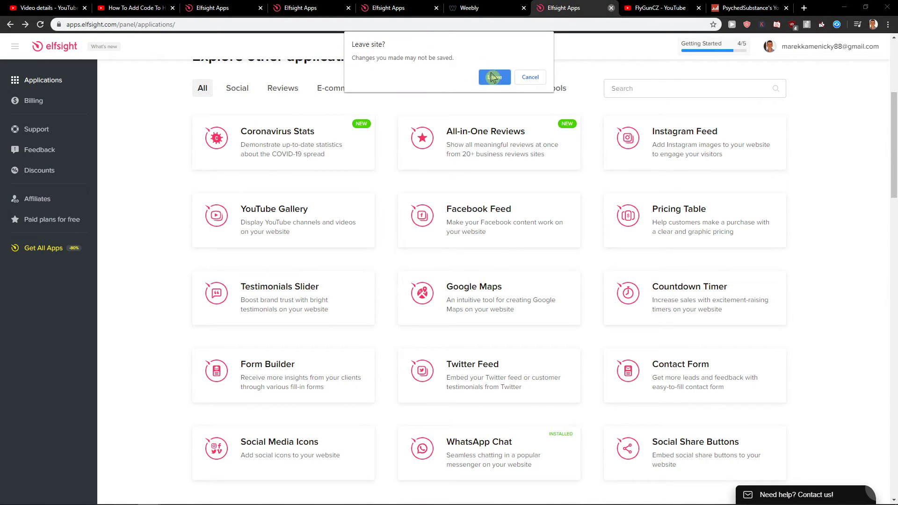
{"action": "left_click", "coordinate": [493, 77]}
{"action": "left_click", "coordinate": [786, 8]}
{"action": "left_click", "coordinate": [687, 8]}
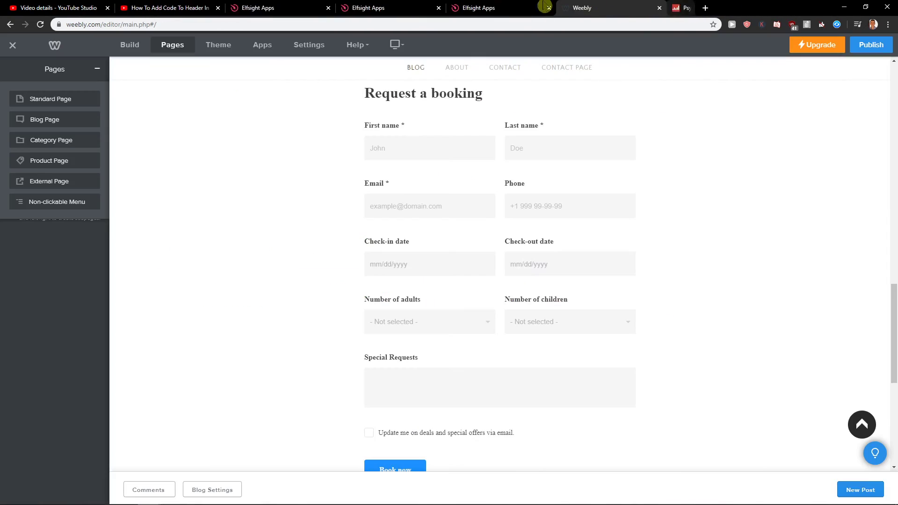
{"action": "left_click", "coordinate": [487, 6]}
Step: Open the WhatsApp Chat app from My applications to reach its pricing plans
{"action": "scroll", "coordinate": [327, 115], "scroll_direction": "up", "scroll_amount": 3}
{"action": "scroll", "coordinate": [337, 126], "scroll_direction": "up", "scroll_amount": 4}
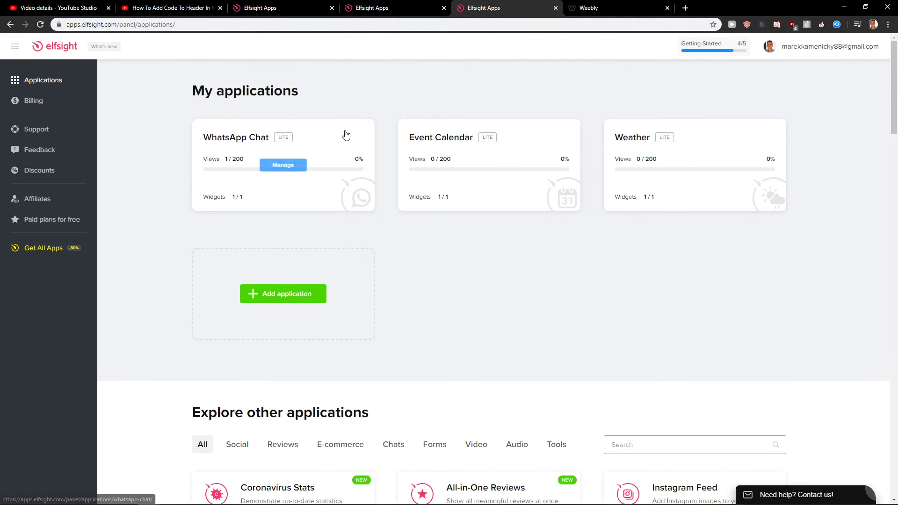
{"action": "left_click", "coordinate": [346, 142]}
{"action": "left_click", "coordinate": [381, 7]}
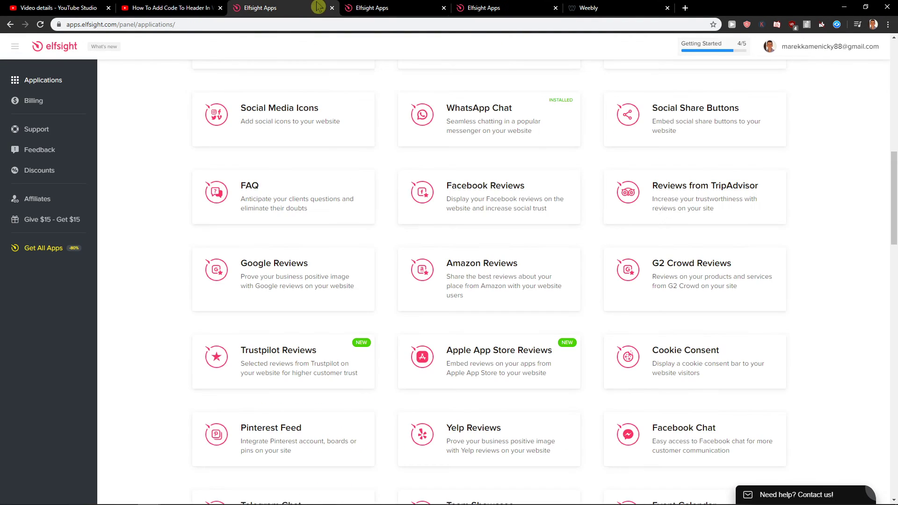
Step: Close the duplicate Elfsight tab and view All Apps Pack plans: Enterprise $75, Pro $30, Basic $15
{"action": "left_click", "coordinate": [556, 8]}
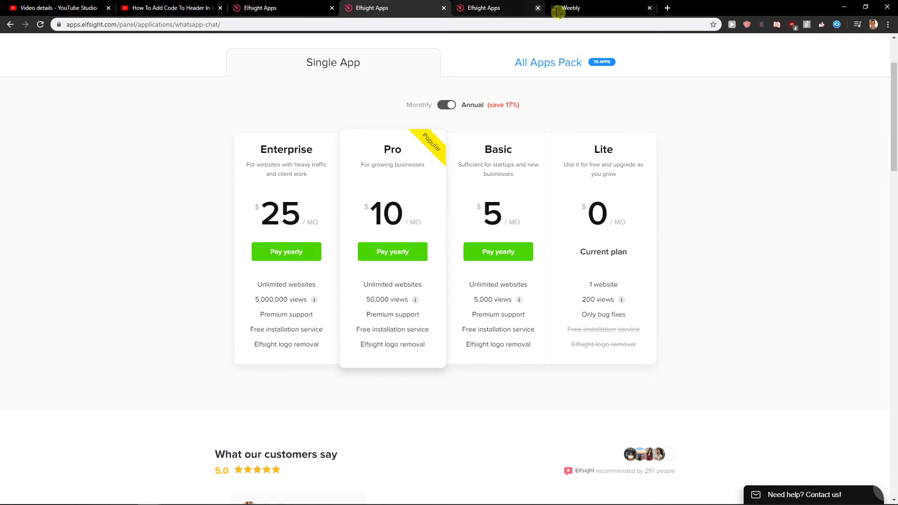
{"action": "left_click", "coordinate": [528, 62]}
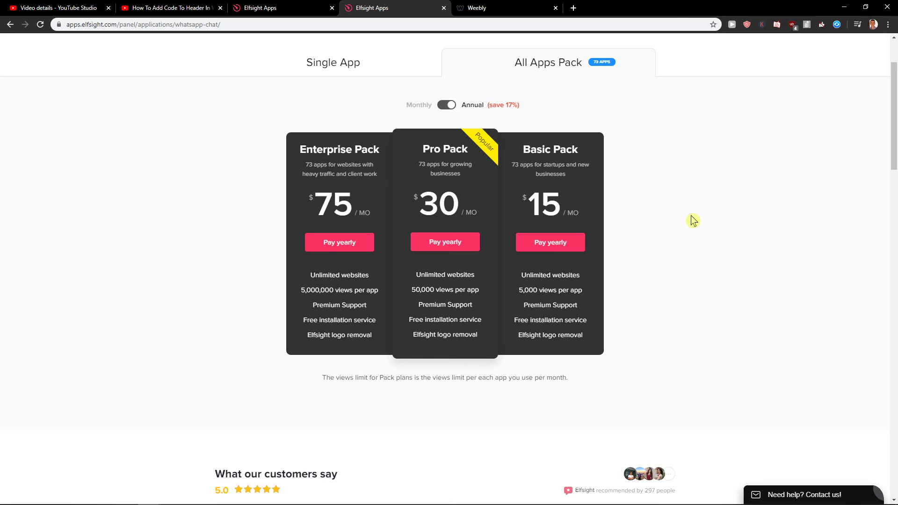
{"action": "left_click", "coordinate": [412, 294]}
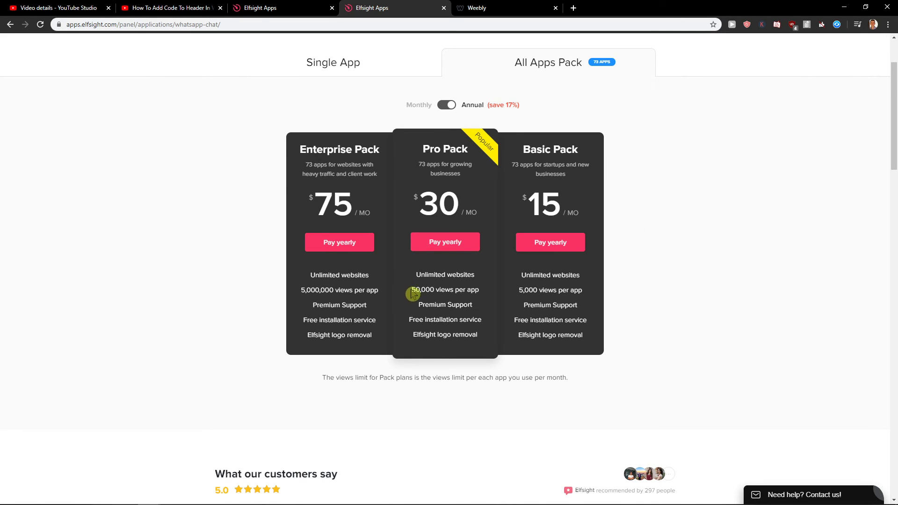